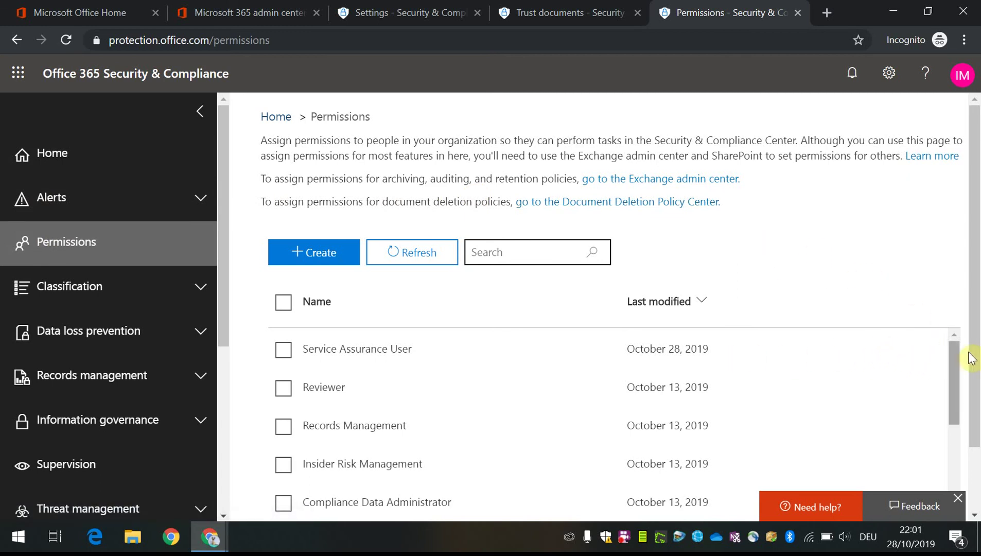
# Open the Organization Management role group and review its description, assigned roles and members.
pyautogui.scroll(-1, 977, 353)
pyautogui.moveTo(977, 352); pyautogui.dragTo(978, 389)
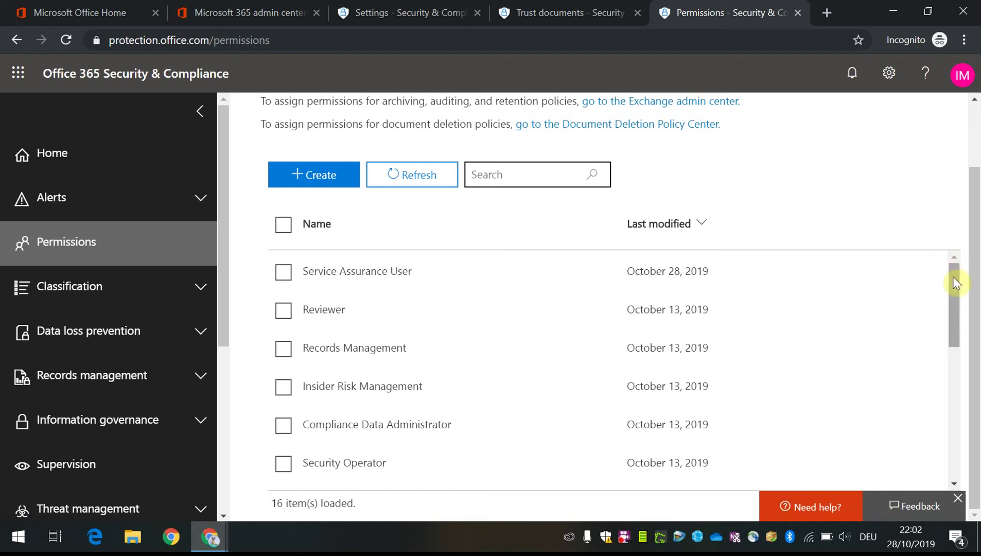
pyautogui.moveTo(953, 277); pyautogui.dragTo(955, 336)
pyautogui.click(282, 374)
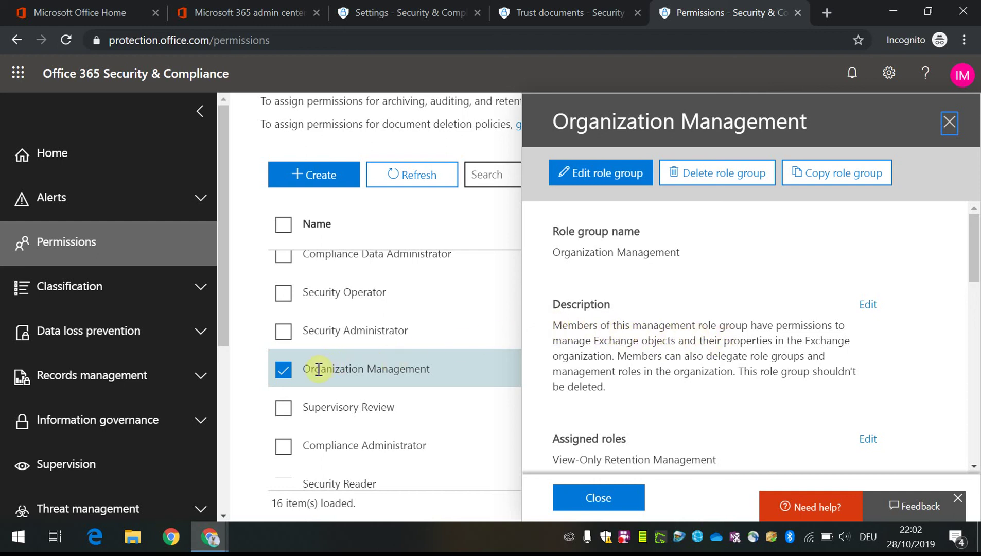
pyautogui.moveTo(973, 271); pyautogui.dragTo(977, 437)
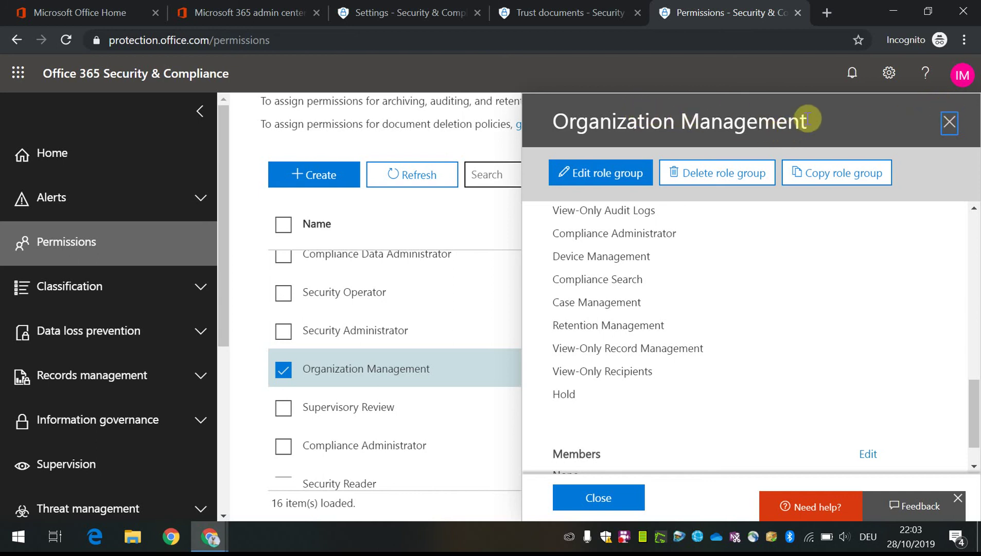
pyautogui.click(947, 123)
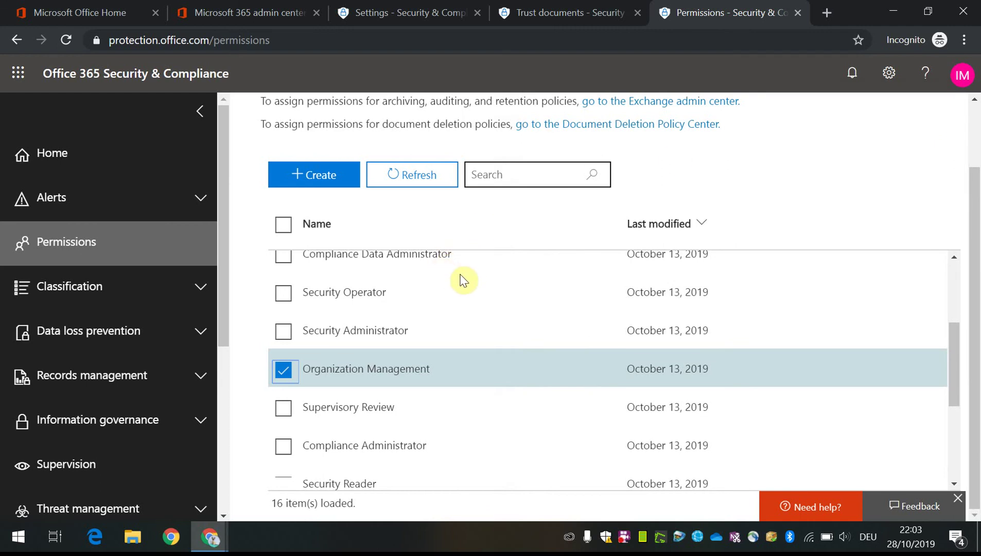
# Review the eDiscovery Manager role group's description, assigned roles, and manager and administrator entries, and clear its selection.
pyautogui.scroll(-2, 460, 387)
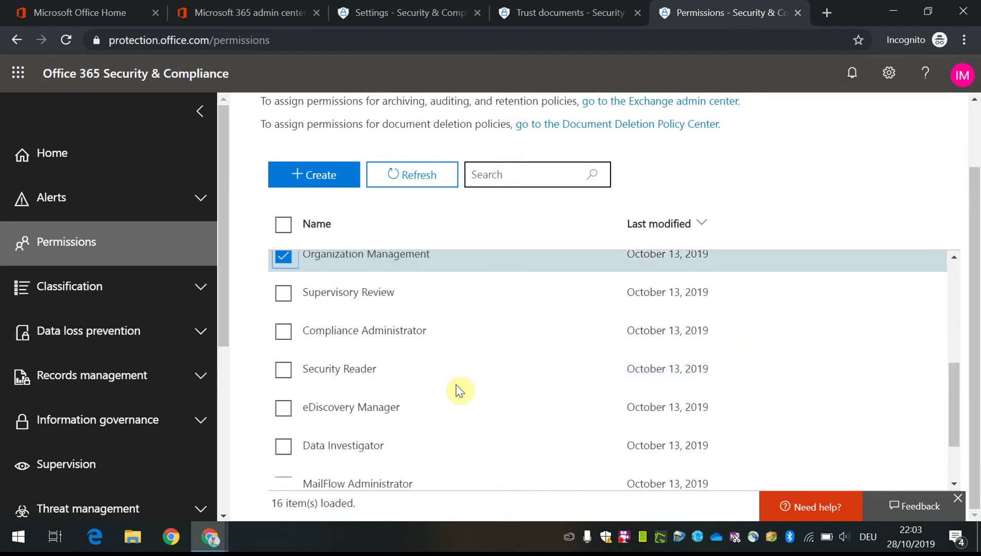
pyautogui.click(284, 410)
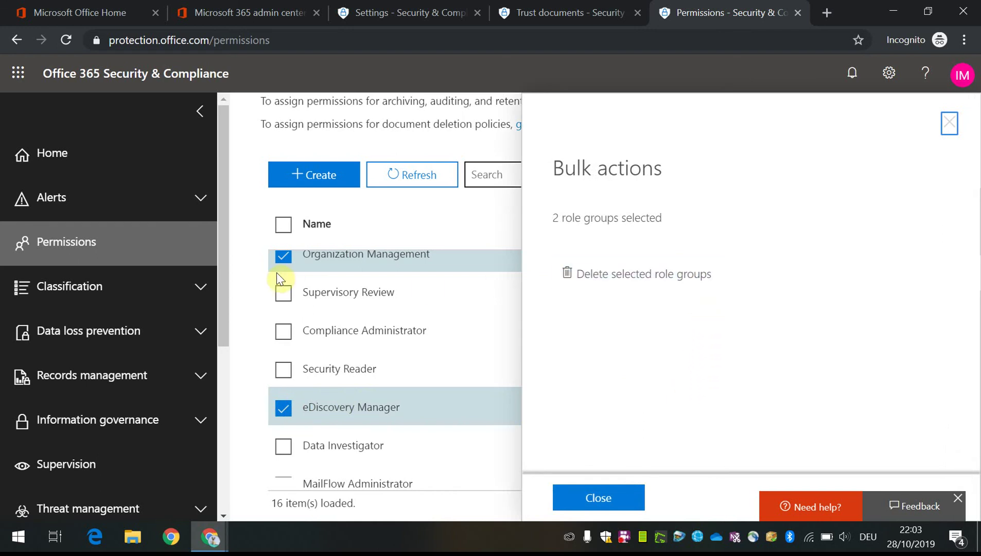
pyautogui.click(283, 257)
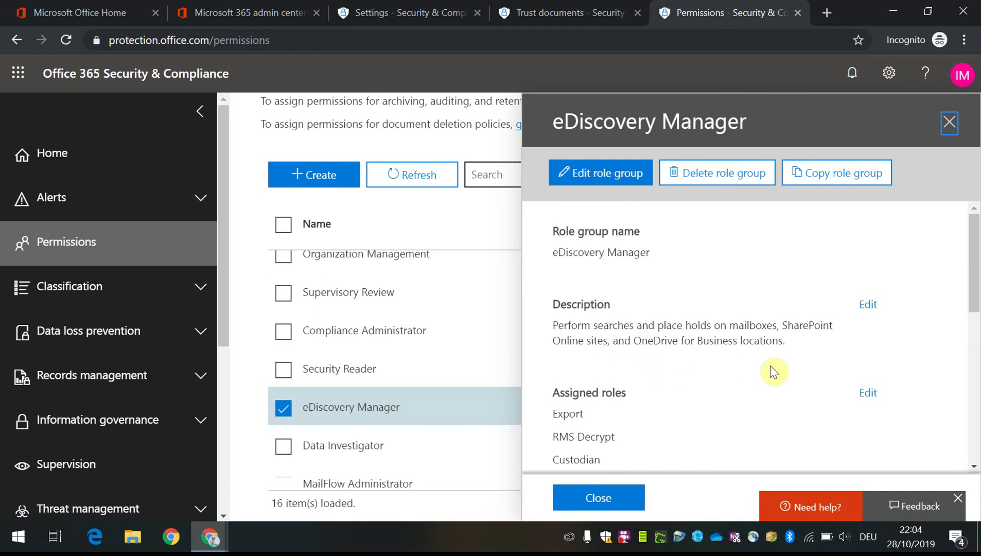
pyautogui.moveTo(974, 256)
pyautogui.mouseDown()
pyautogui.moveTo(976, 306)
pyautogui.moveTo(978, 257)
pyautogui.mouseUp()
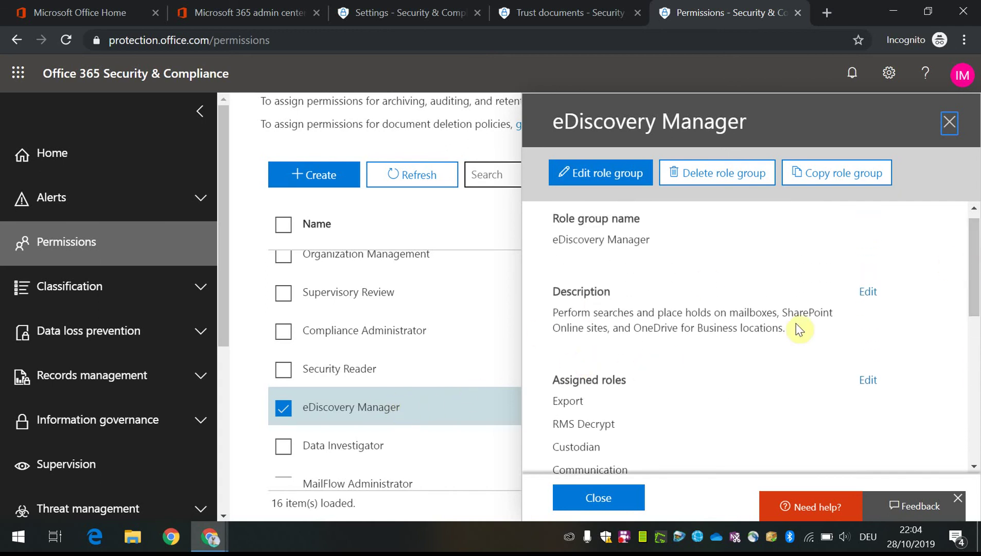
pyautogui.moveTo(972, 284); pyautogui.dragTo(977, 415)
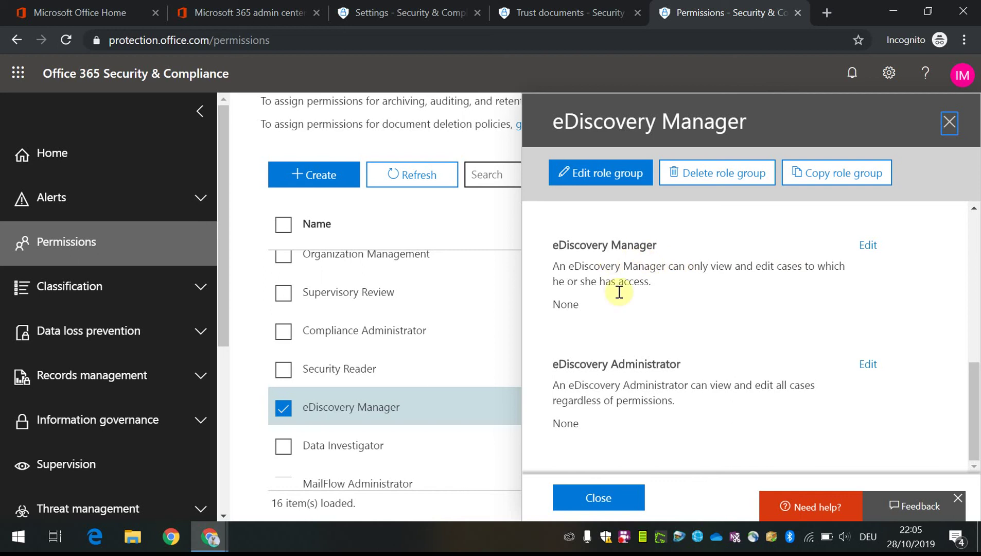
pyautogui.click(949, 123)
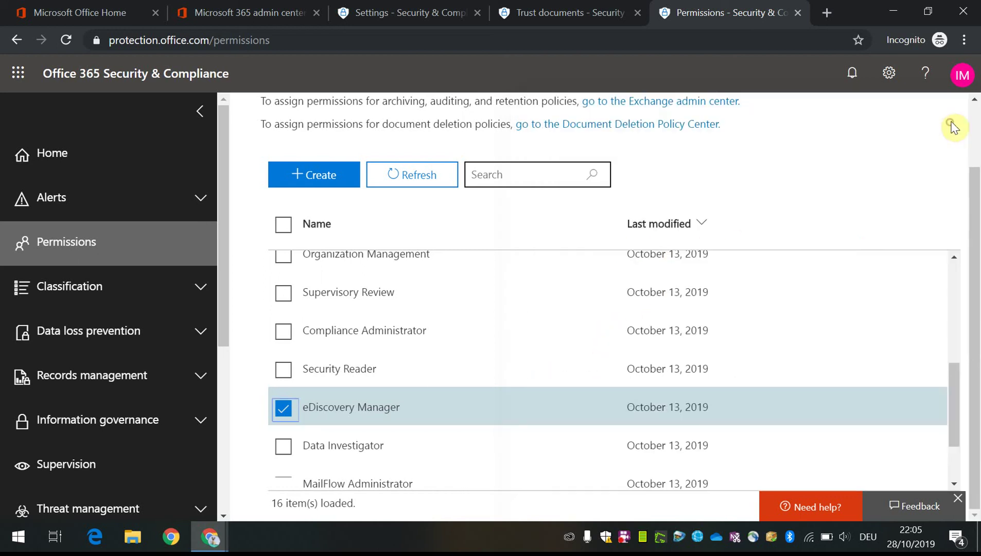
pyautogui.click(284, 410)
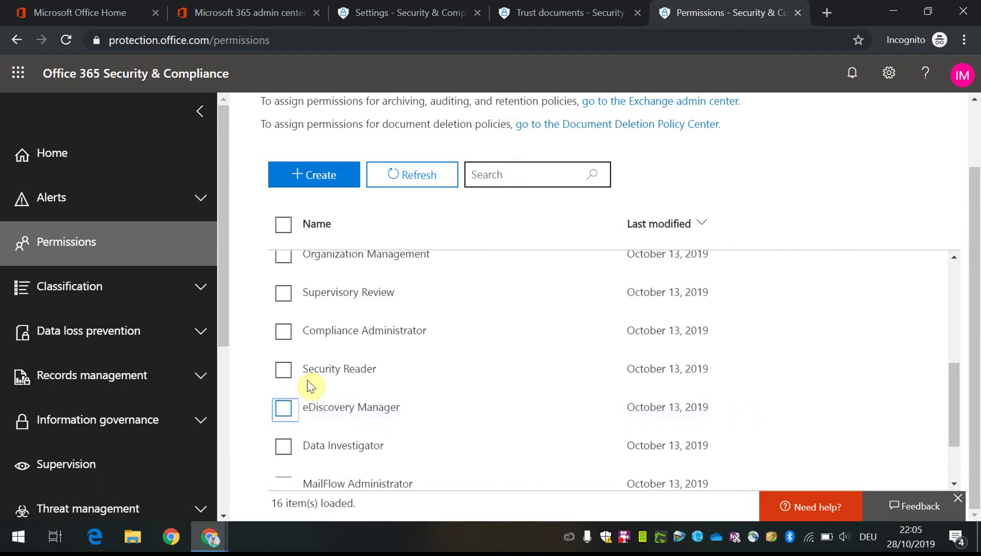
# Open the Global Reader role group and review its description and assigned roles.
pyautogui.scroll(-2, 304, 404)
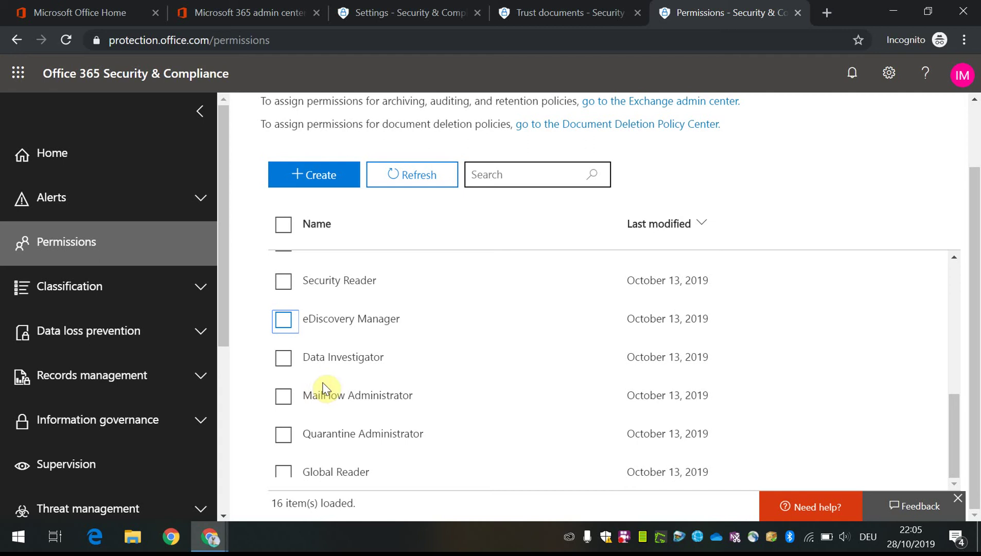
pyautogui.click(284, 476)
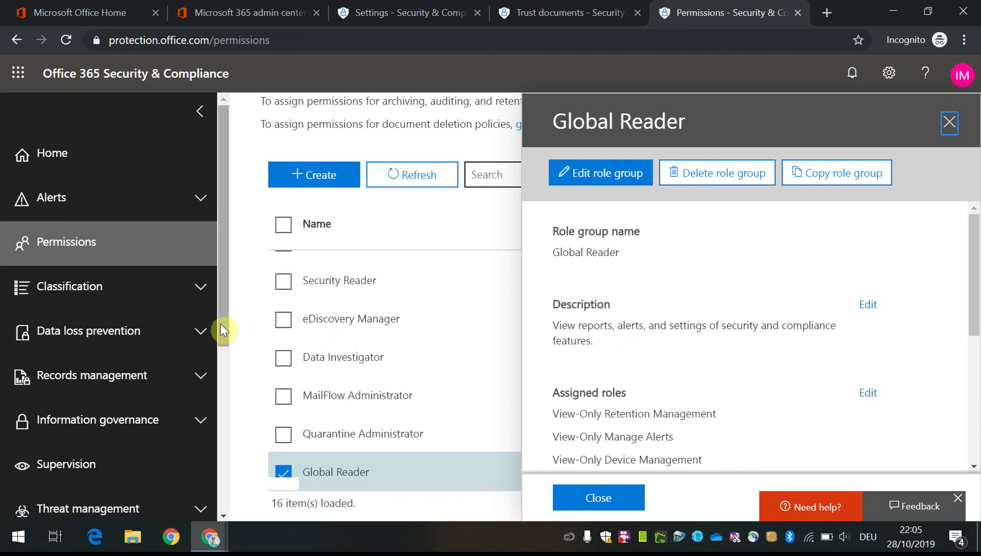
pyautogui.scroll(-2, 220, 323)
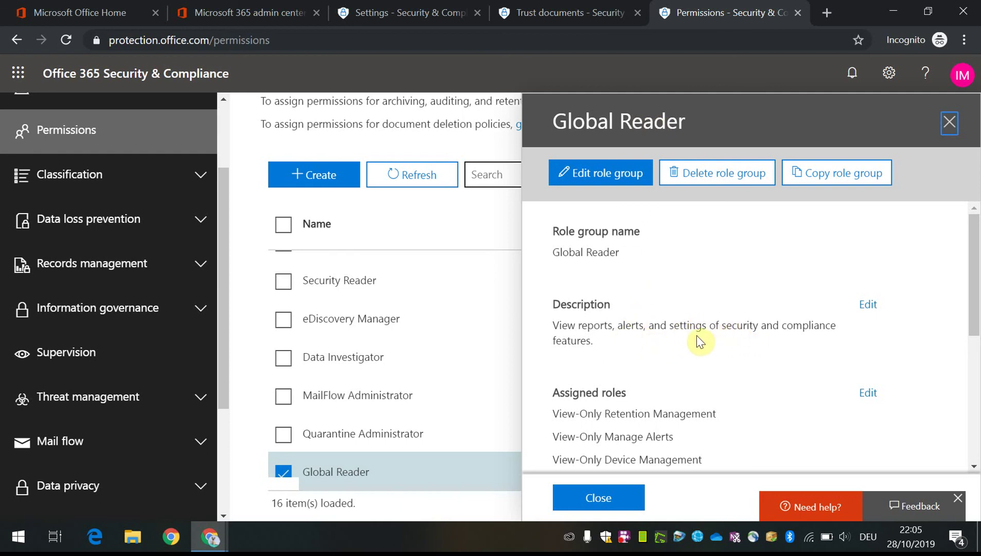
pyautogui.moveTo(973, 283); pyautogui.dragTo(977, 367)
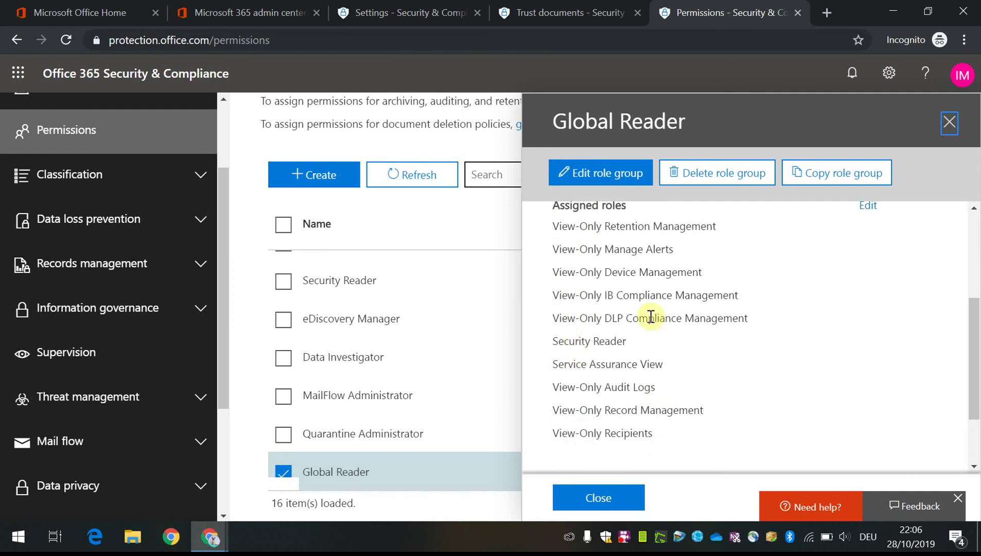
pyautogui.click(950, 123)
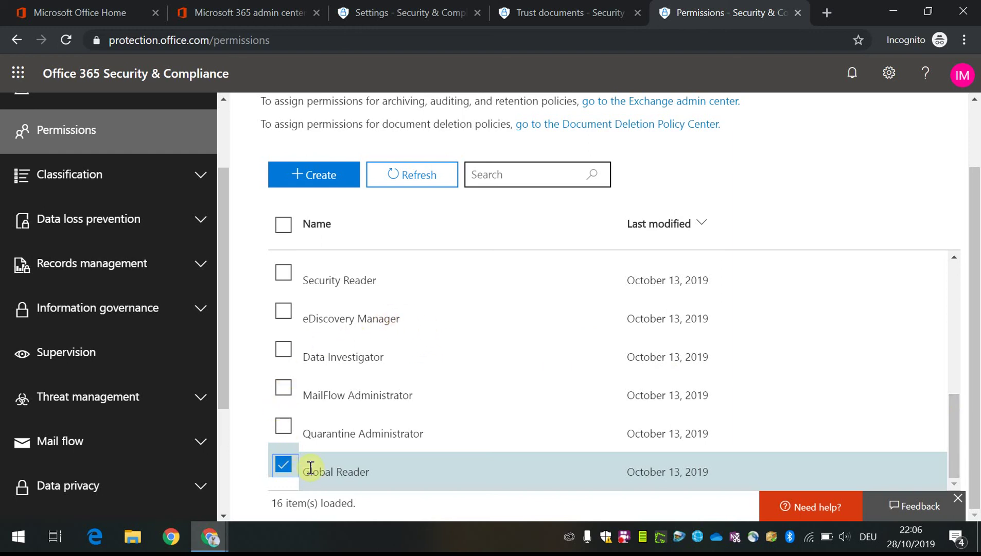
pyautogui.click(282, 311)
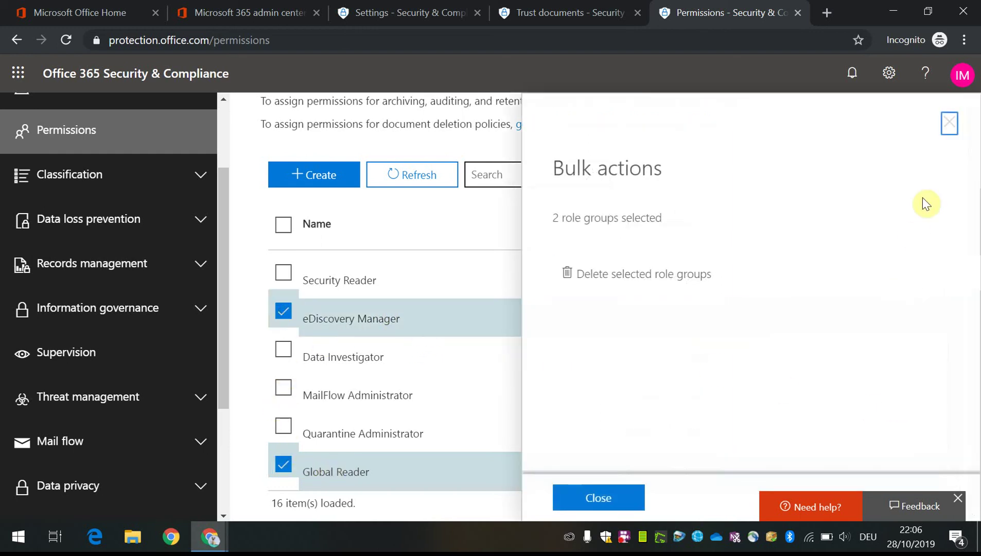
pyautogui.doubleClick(951, 133)
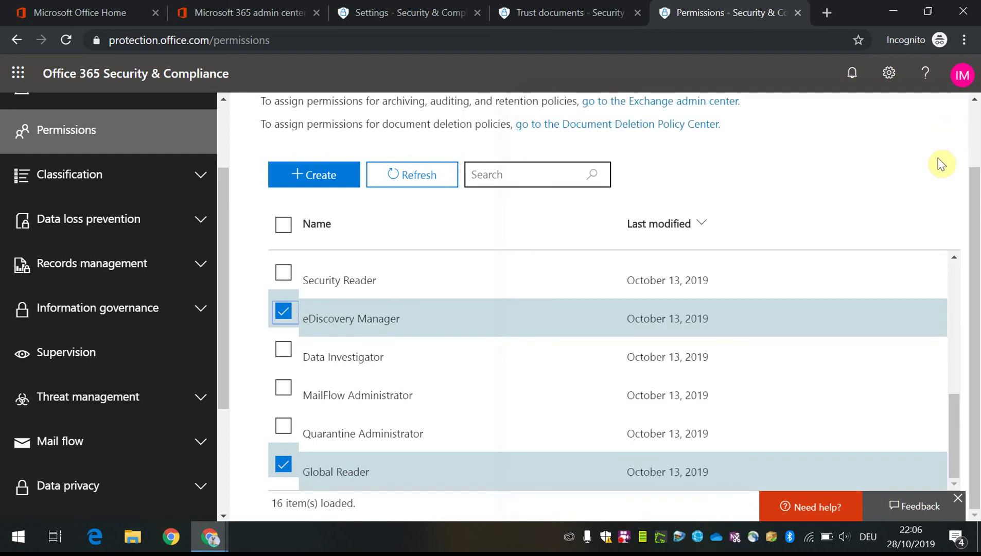
# Start creating a role group named test and continue to its role selection.
pyautogui.moveTo(950, 430); pyautogui.dragTo(968, 335)
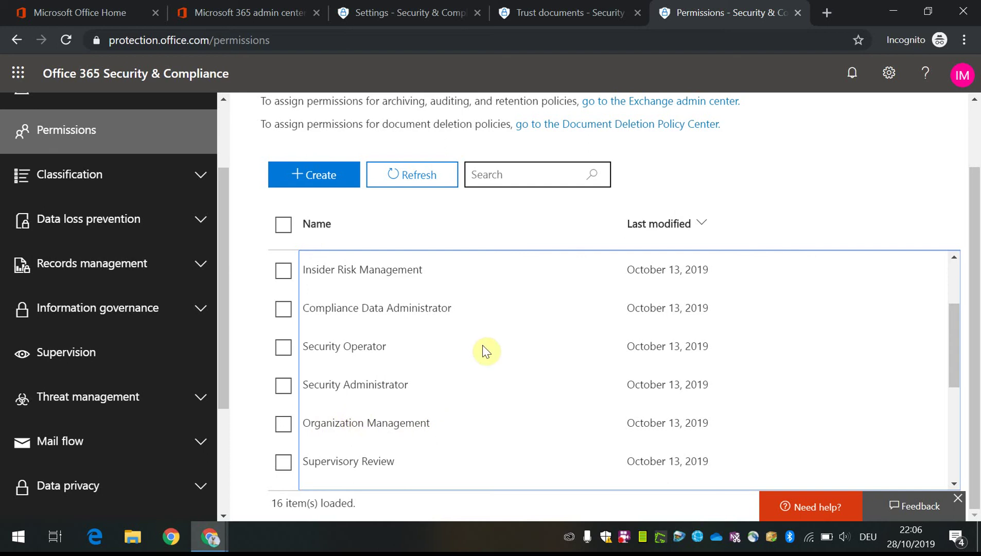
pyautogui.click(328, 184)
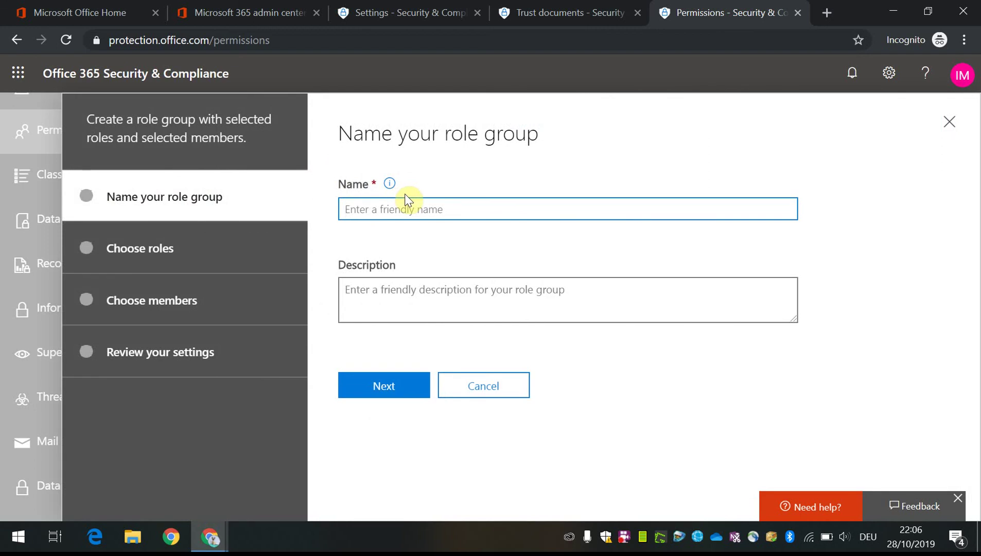
pyautogui.write('test')
pyautogui.click(384, 390)
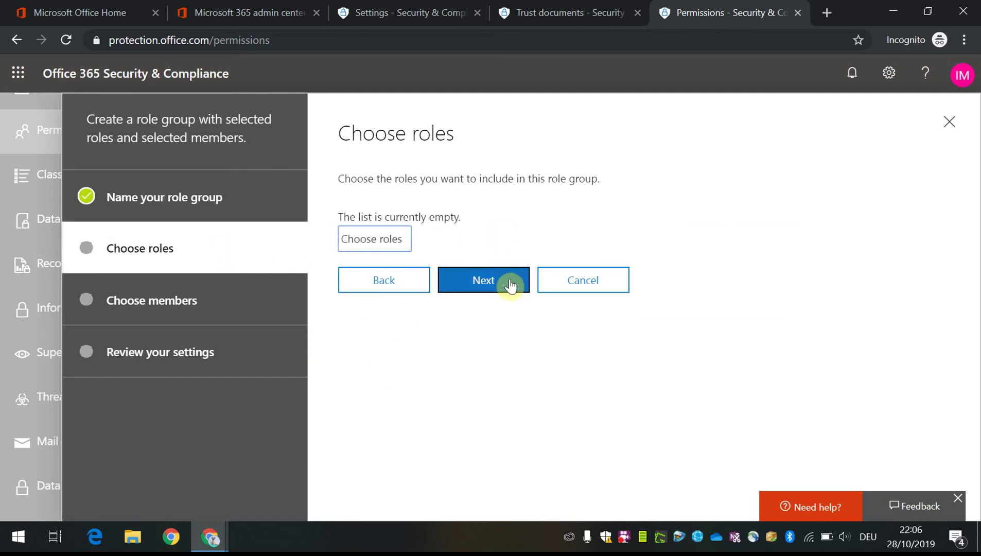
# Examine the full list of roles that can be added to the new role group, without adding any.
pyautogui.click(382, 242)
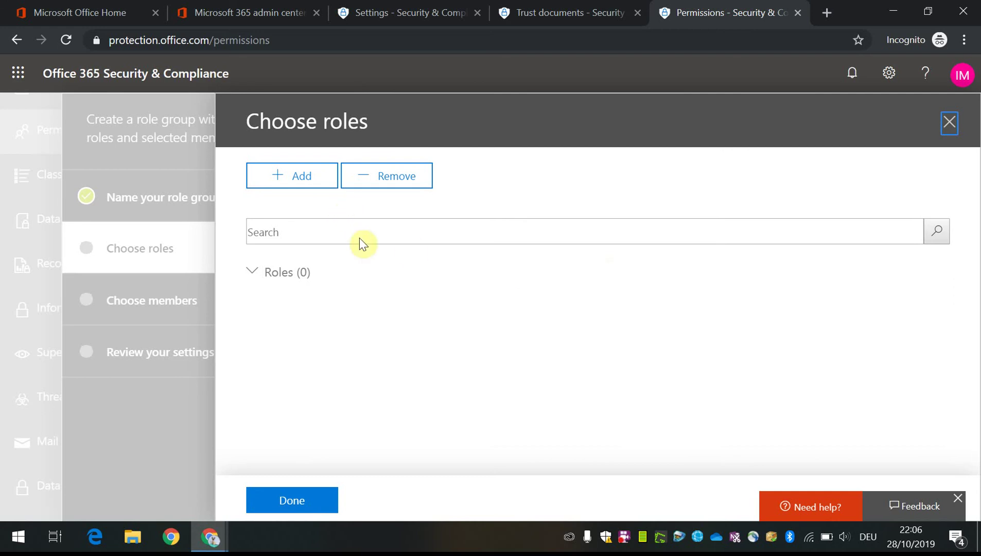
pyautogui.click(310, 184)
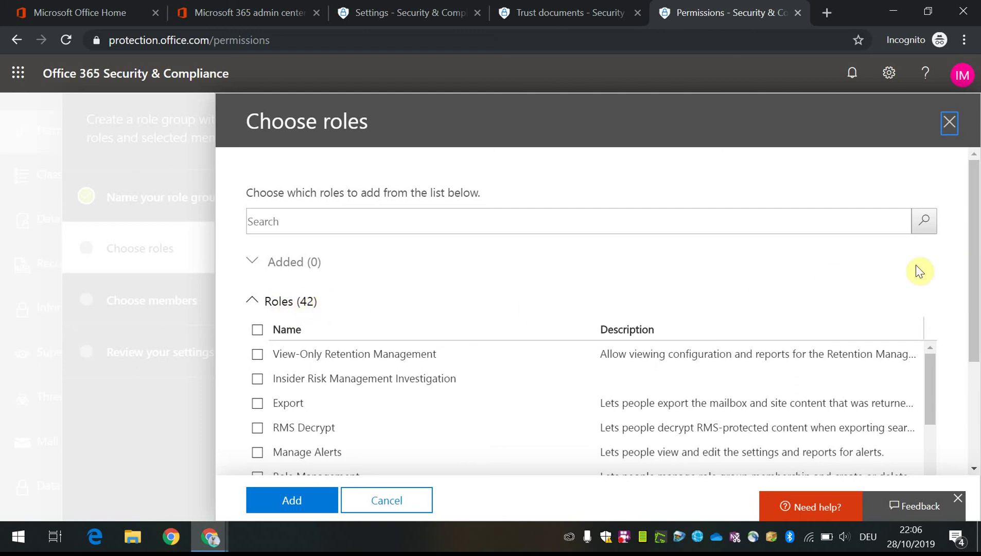
pyautogui.moveTo(976, 229); pyautogui.dragTo(978, 332)
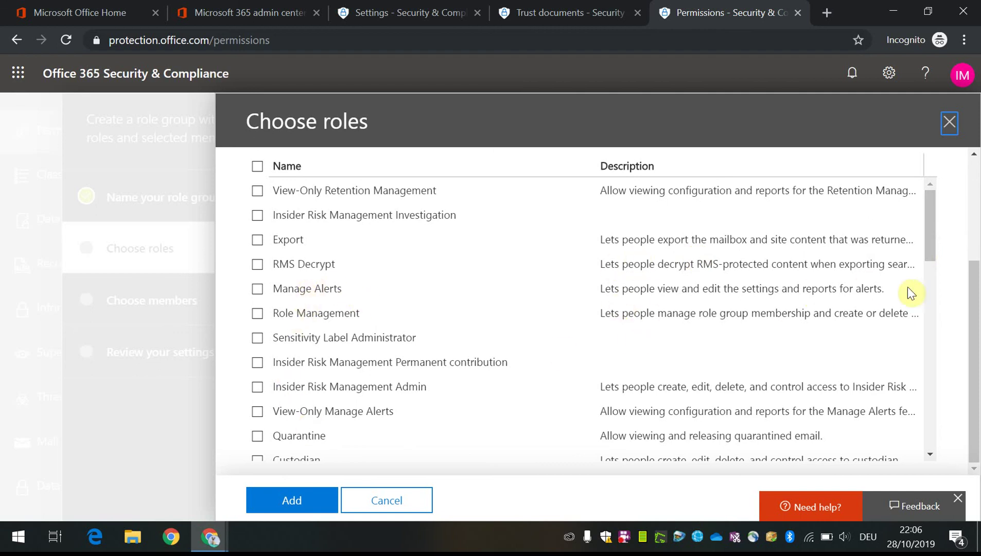
pyautogui.moveTo(930, 246); pyautogui.dragTo(942, 429)
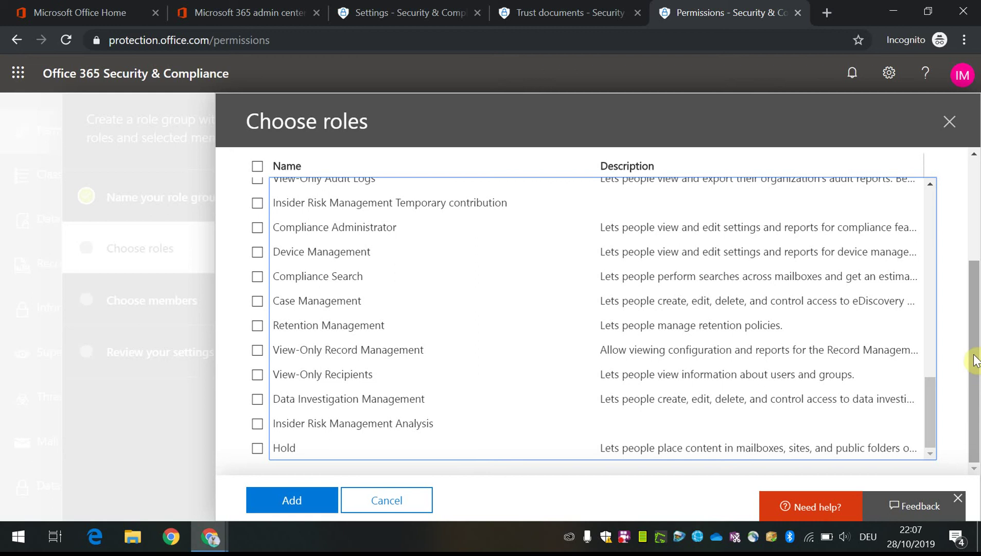
pyautogui.moveTo(973, 286); pyautogui.dragTo(975, 188)
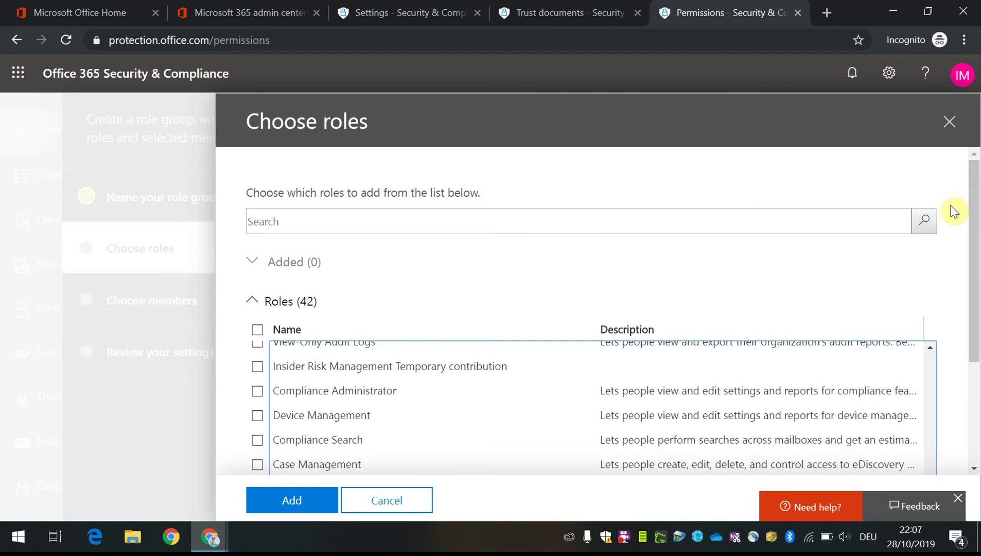
pyautogui.moveTo(974, 209); pyautogui.dragTo(977, 313)
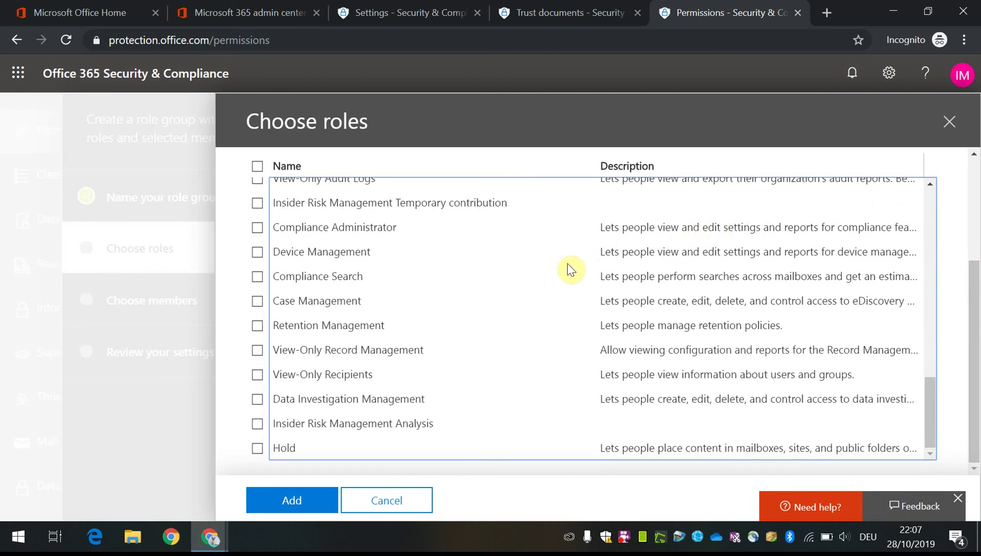
pyautogui.moveTo(934, 397); pyautogui.dragTo(920, 346)
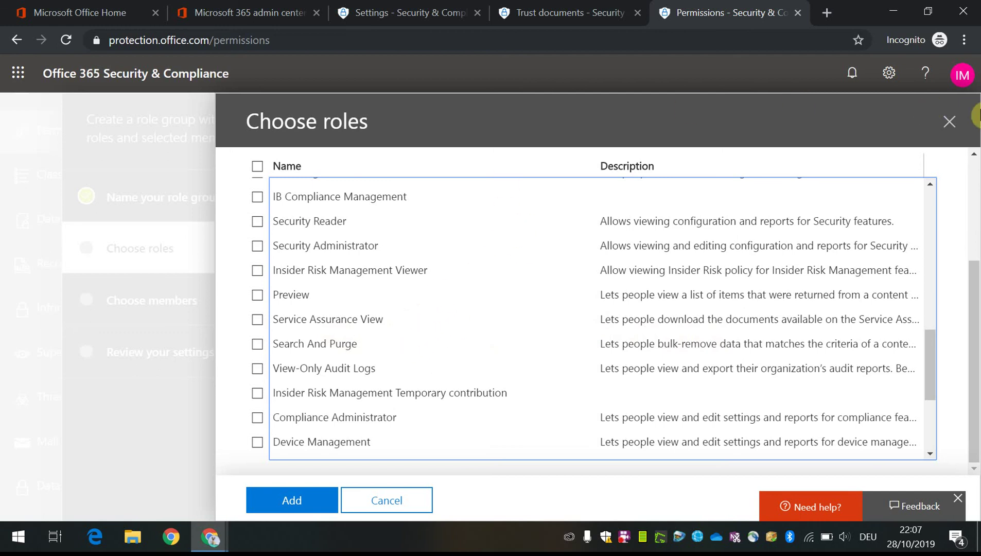
pyautogui.moveTo(932, 345); pyautogui.dragTo(946, 274)
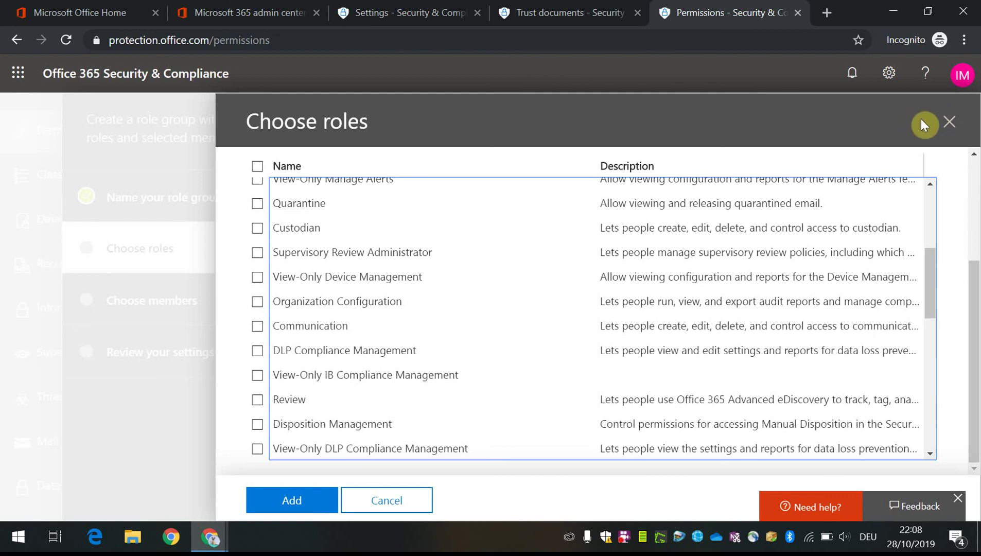
pyautogui.click(944, 124)
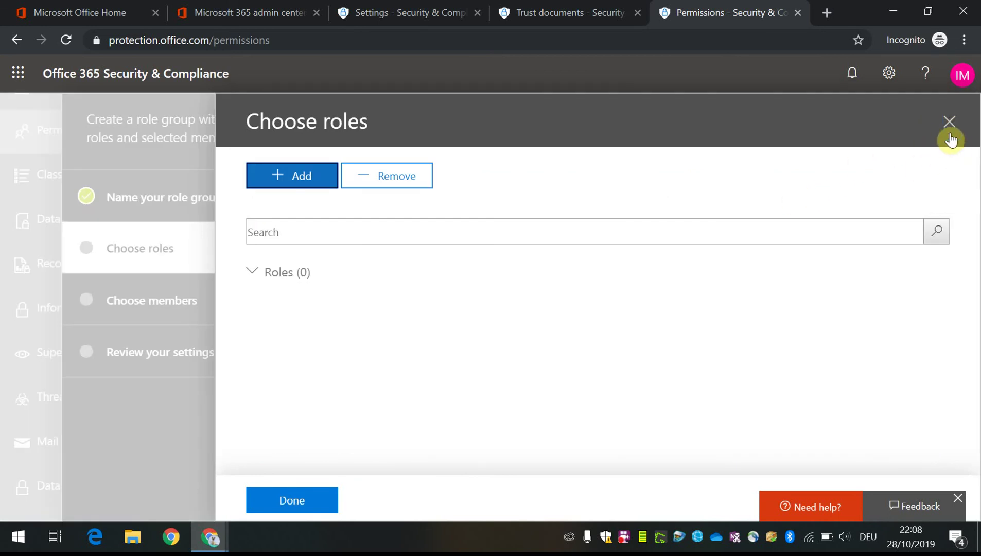
pyautogui.click(948, 123)
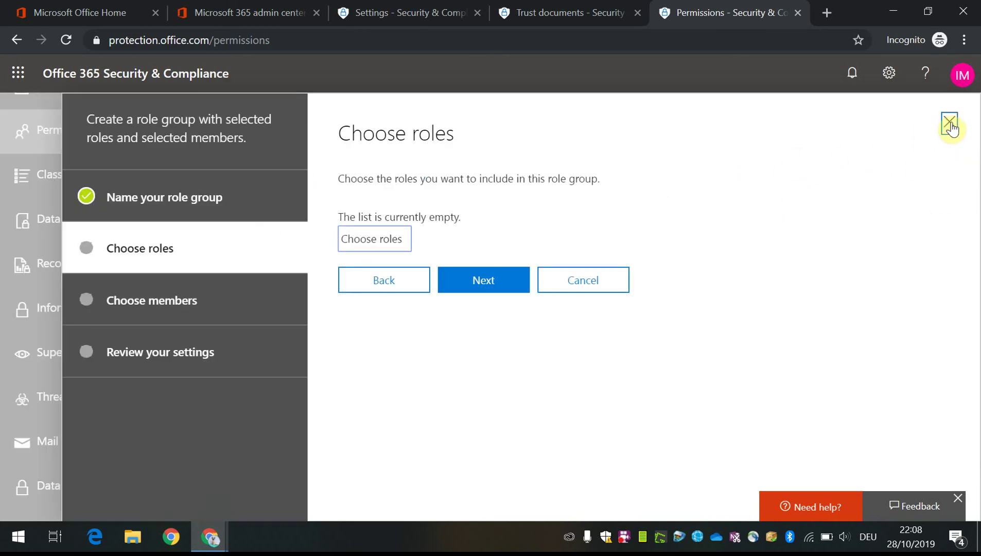
# Cancel the creation of the new role group and return to the role group list.
pyautogui.click(950, 124)
pyautogui.click(601, 370)
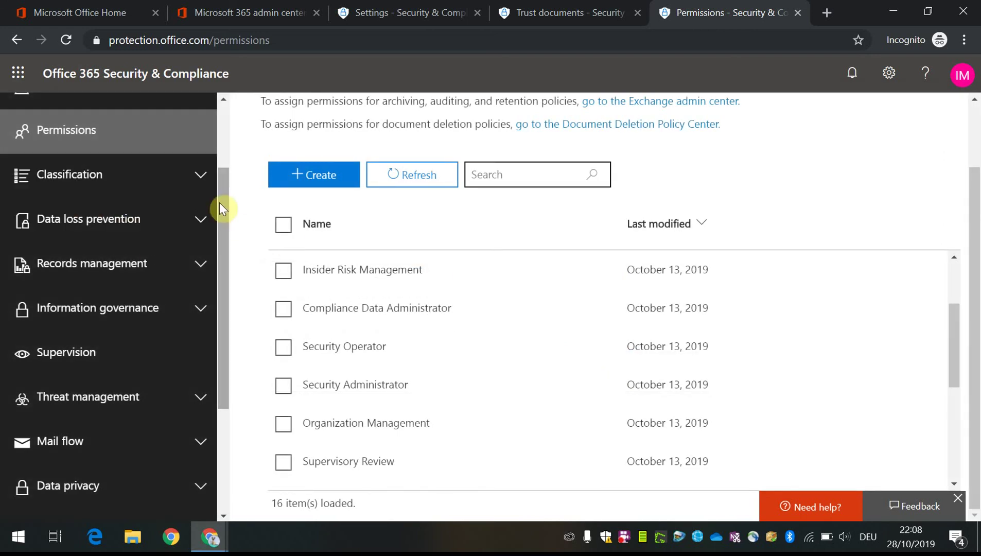
pyautogui.scroll(1, 218, 201)
pyautogui.moveTo(219, 201); pyautogui.dragTo(171, 114)
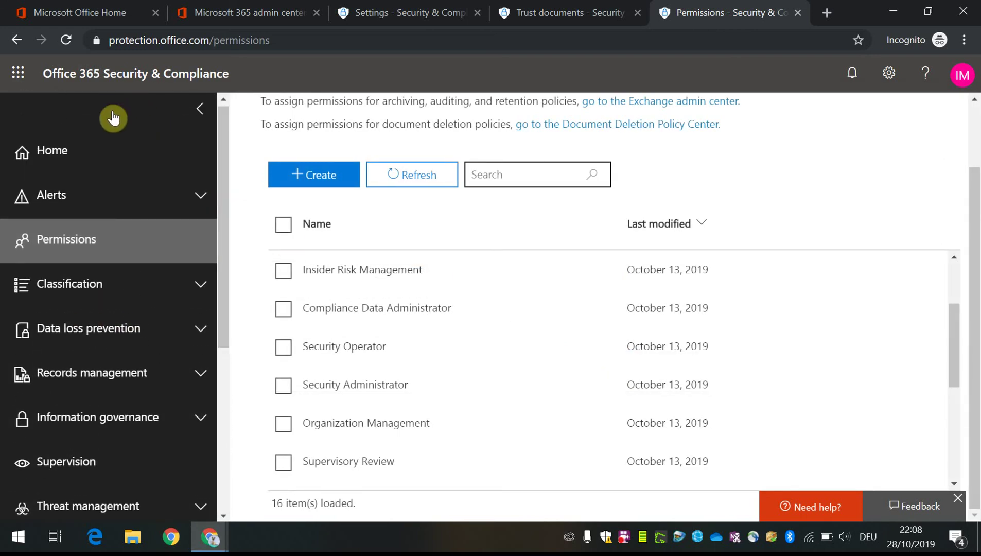